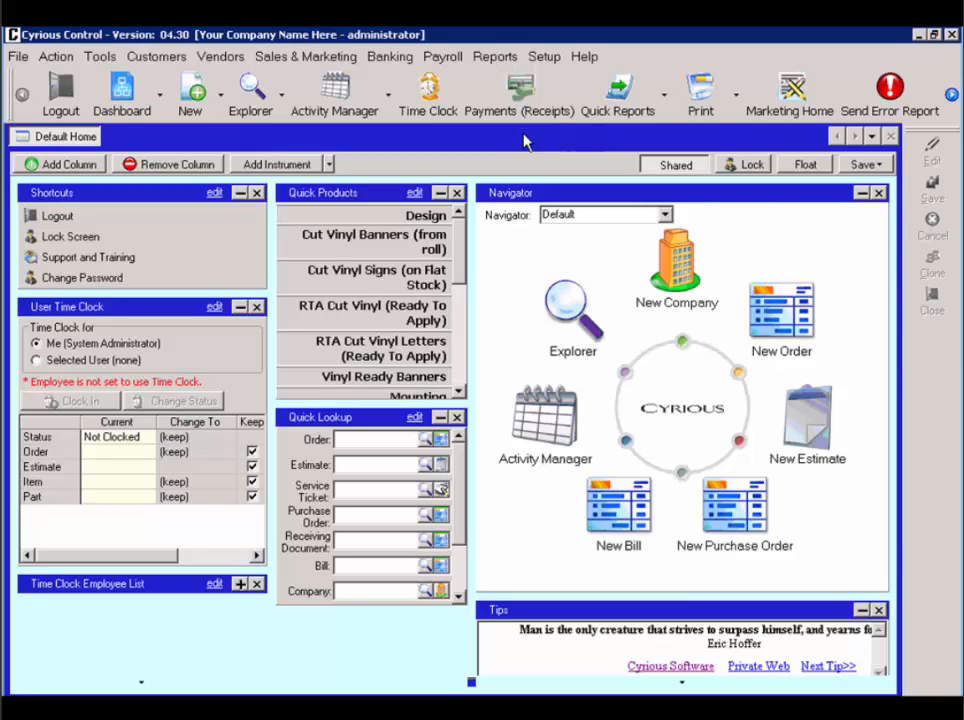
- Open Macro Setup from Marketing Home and start a new macro in the Order Macros category
left_click(775, 112)
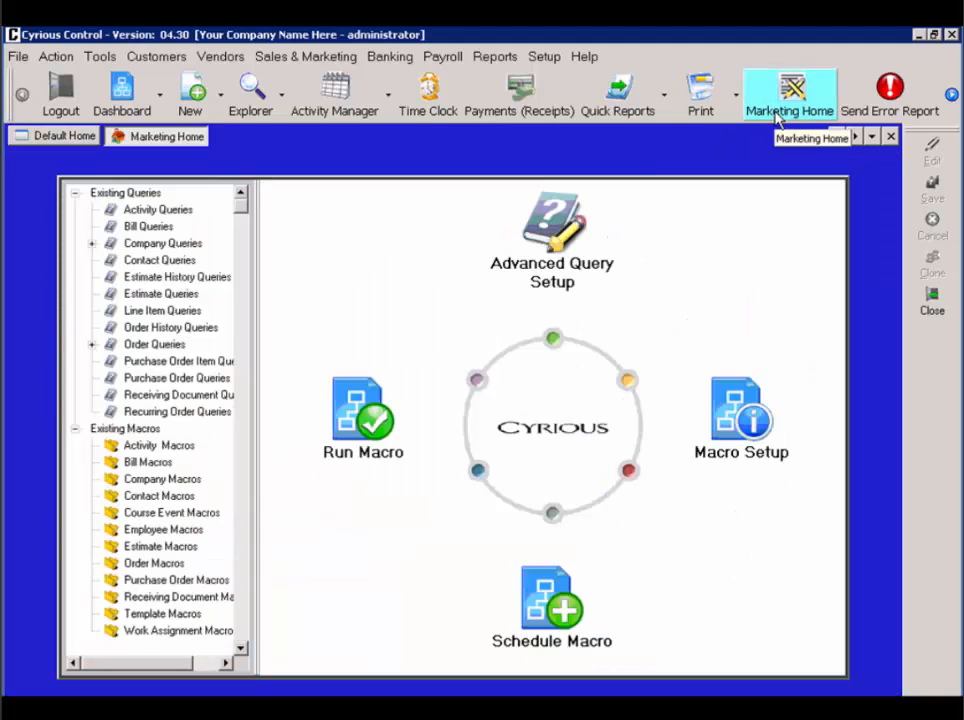
left_click(745, 418)
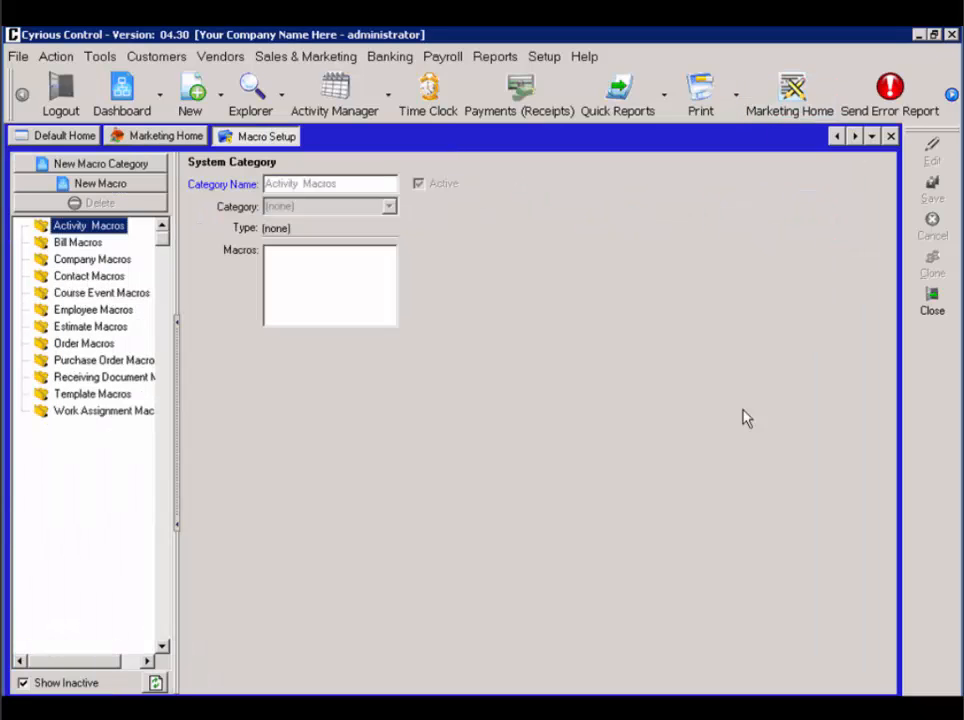
left_click(85, 344)
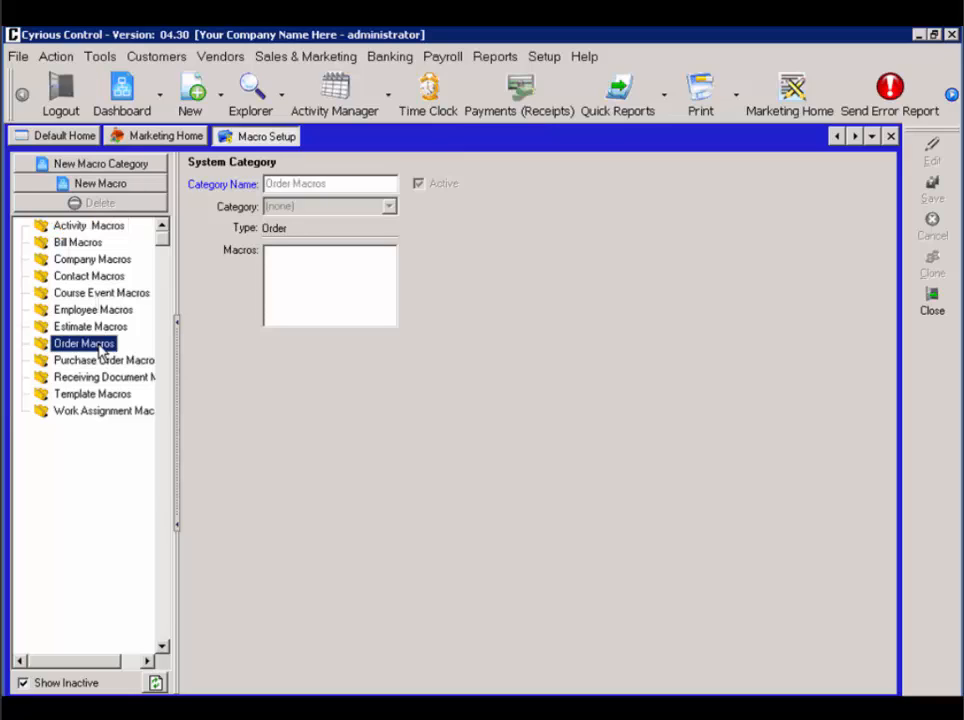
left_click(90, 184)
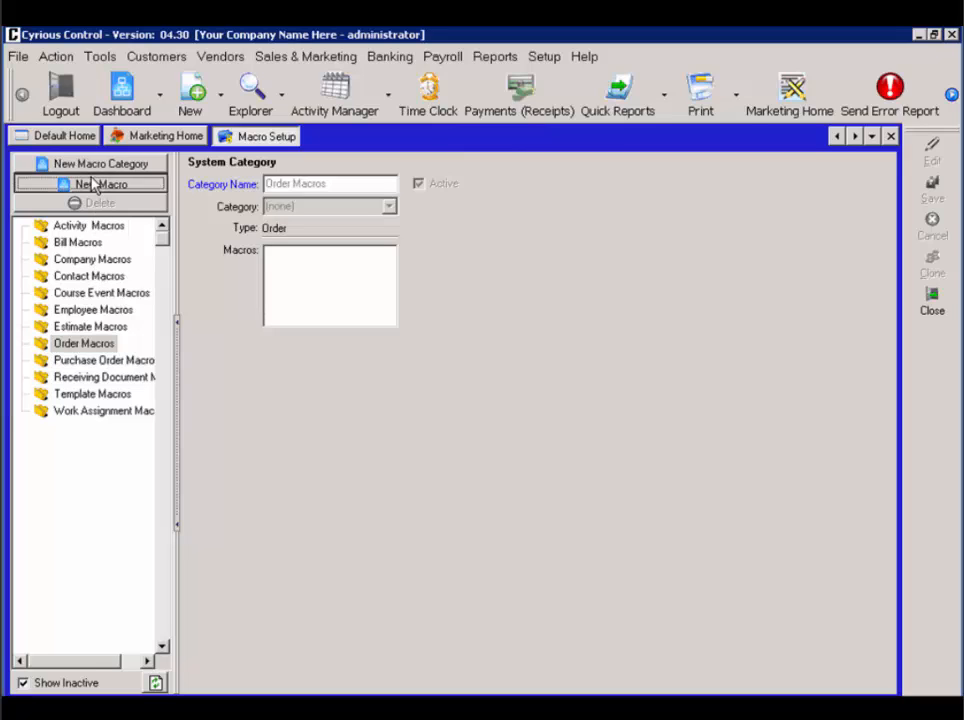
left_click(110, 184)
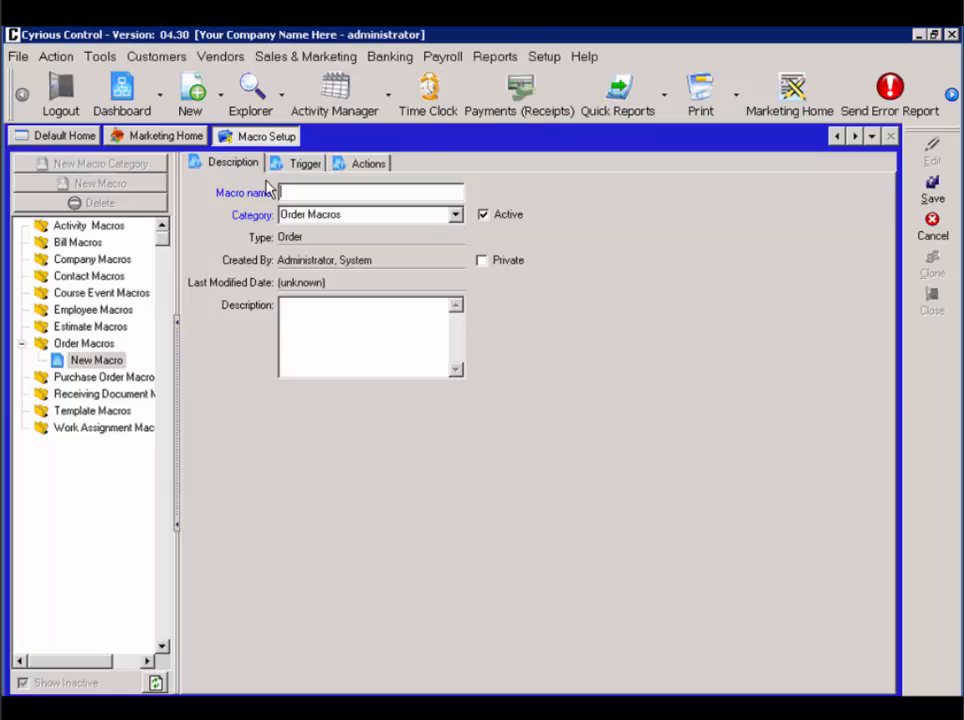
- Name the new order macro "Email Built Macro"
type("Bulk")
type("t Macr")
type("o")
type("Email")
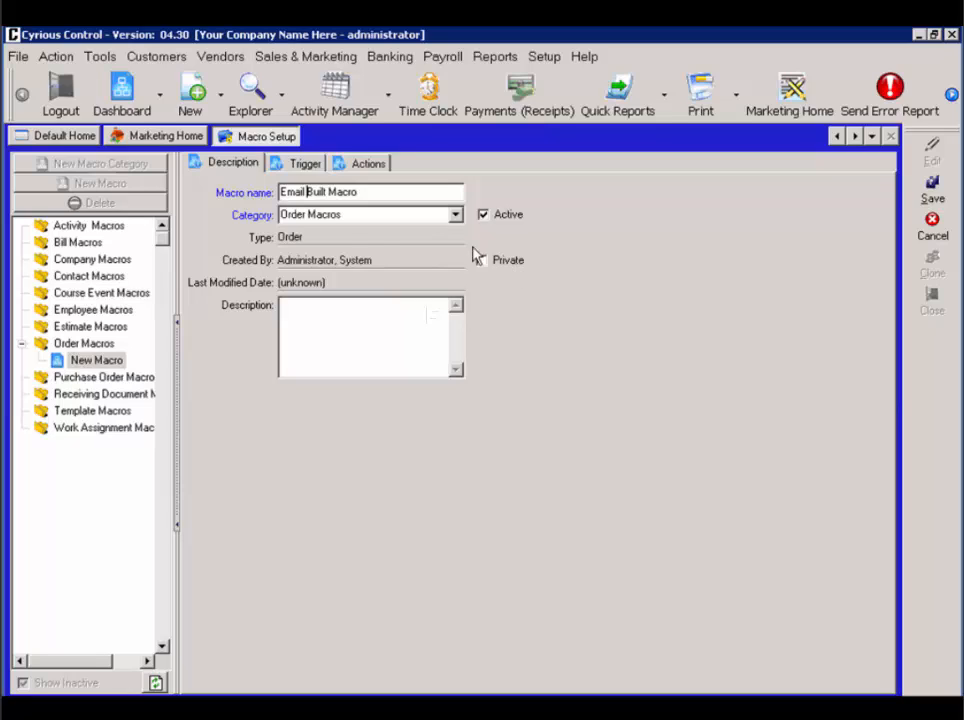
- Set the macro's trigger to the change event "Order Status Changed To:" with the status Built
left_click(306, 164)
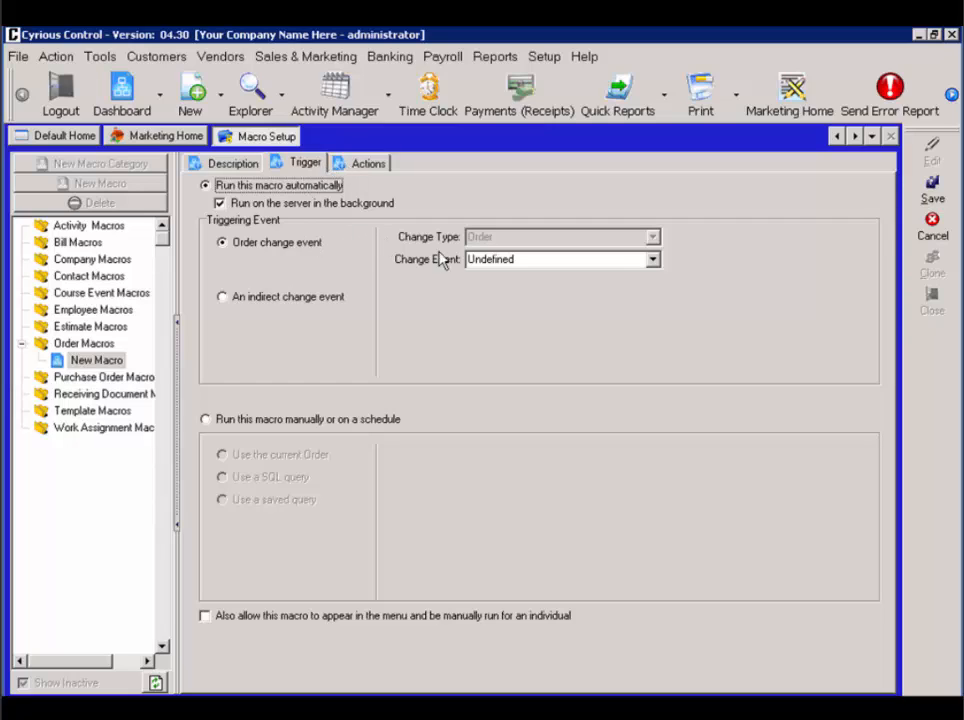
left_click(653, 261)
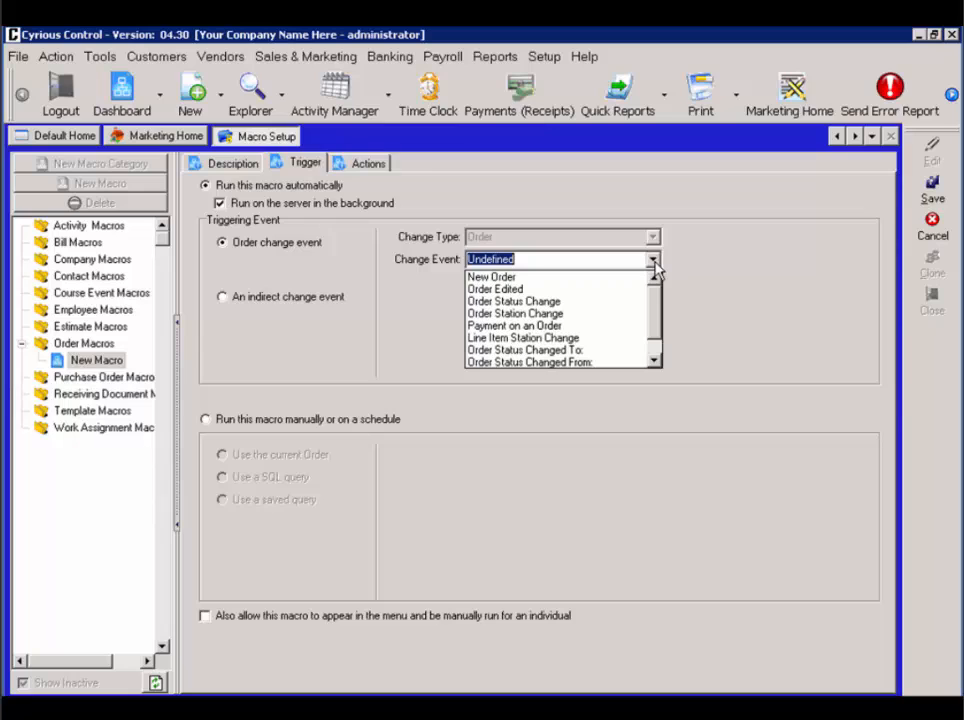
left_click(617, 351)
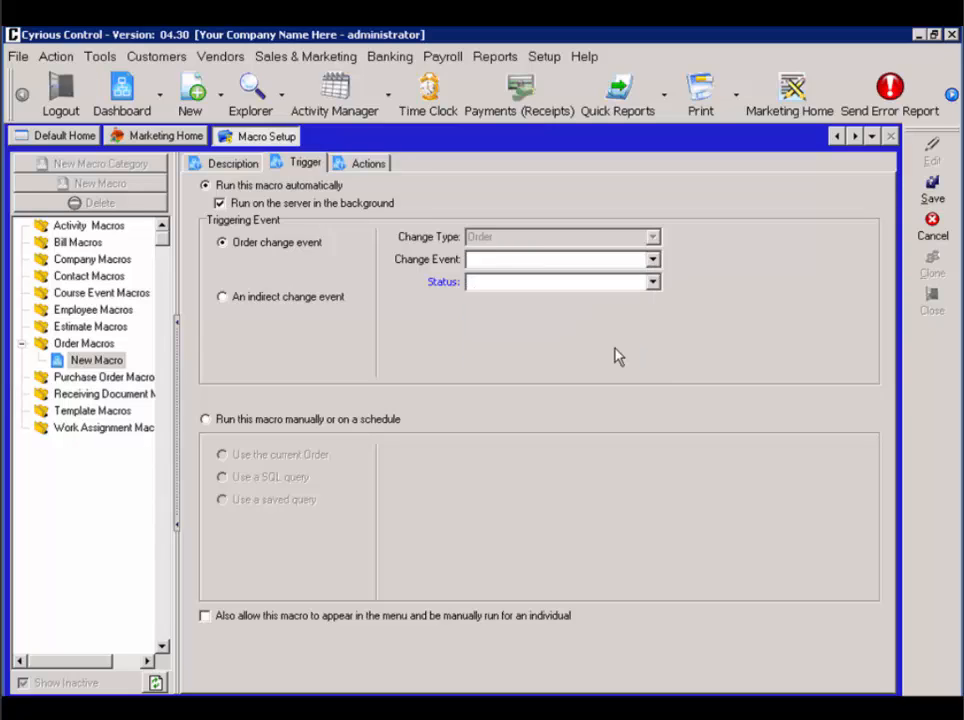
left_click(654, 285)
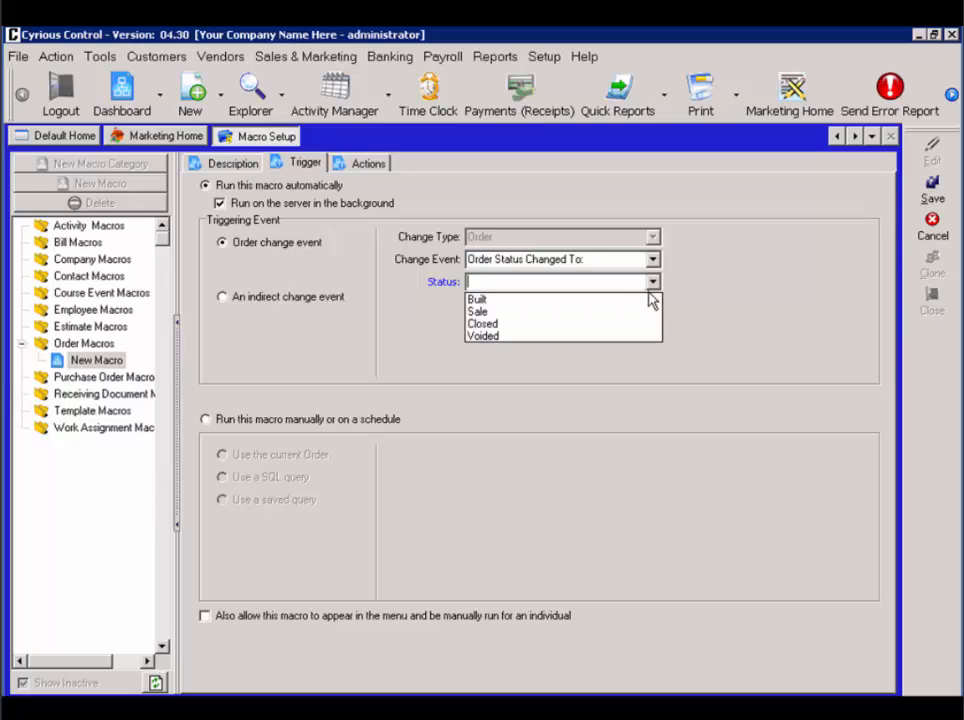
left_click(646, 301)
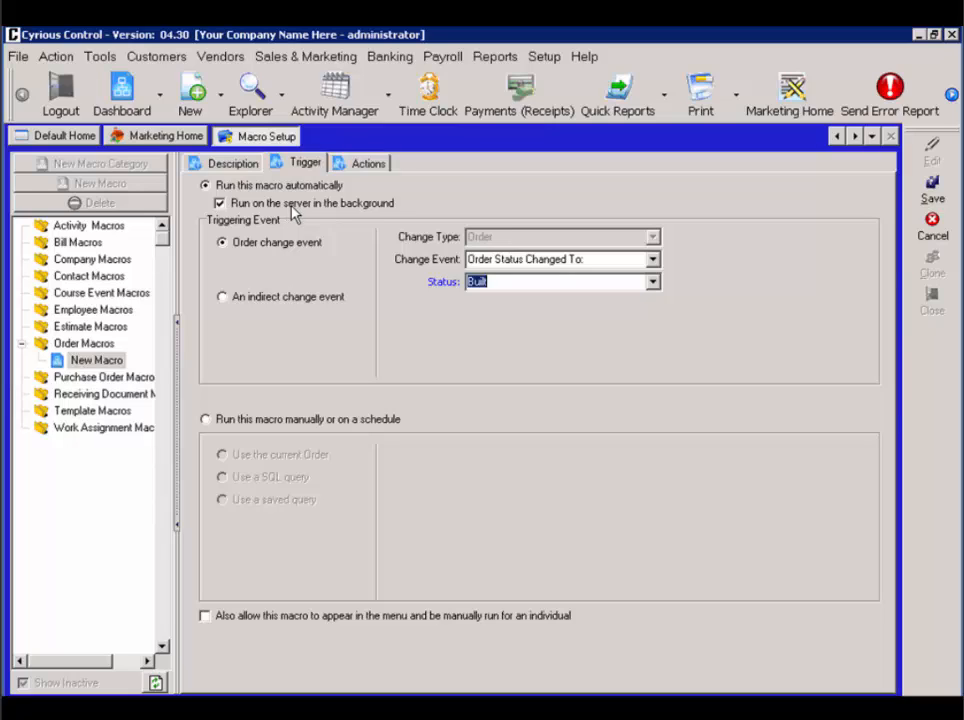
- Add an E-Mail Macro action to the macro and delete the Prompt to Begin and Notify of Completion actions
left_click(364, 166)
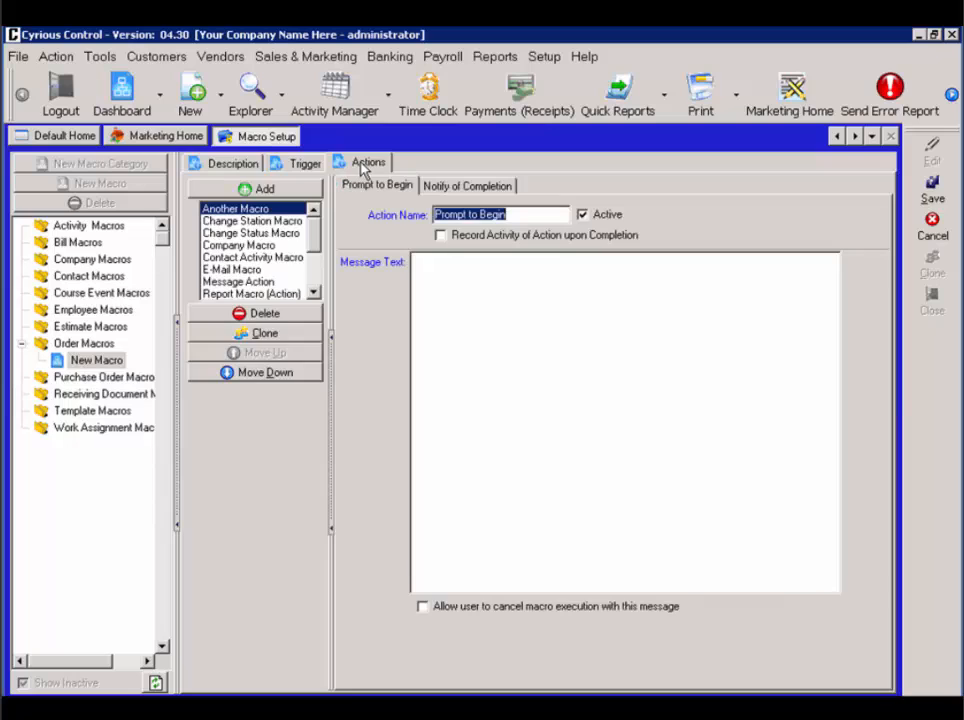
left_click(234, 273)
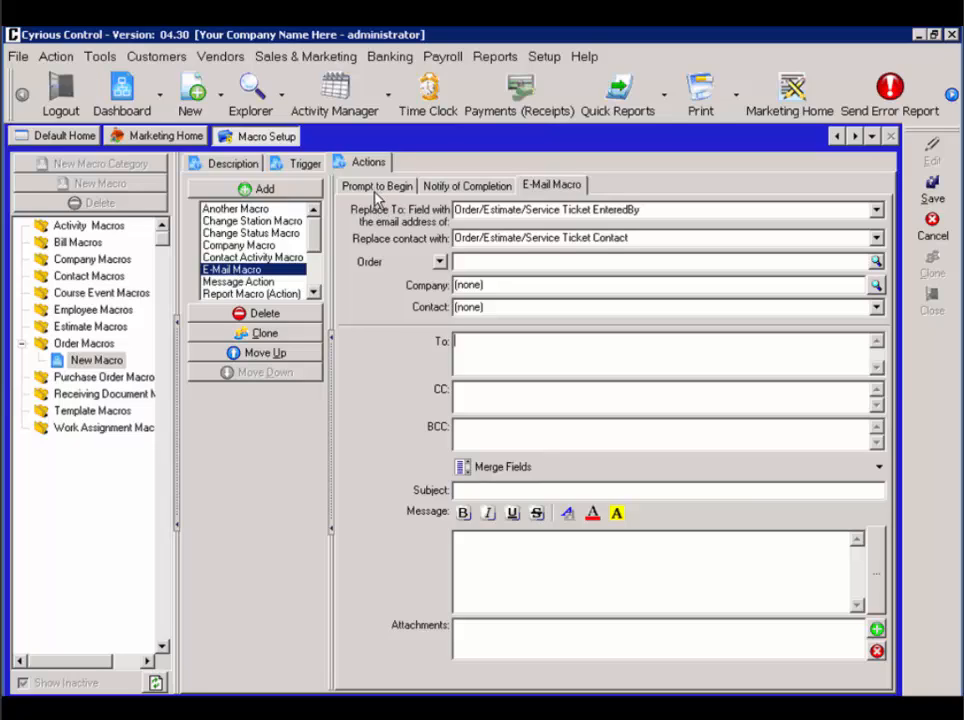
left_click(376, 186)
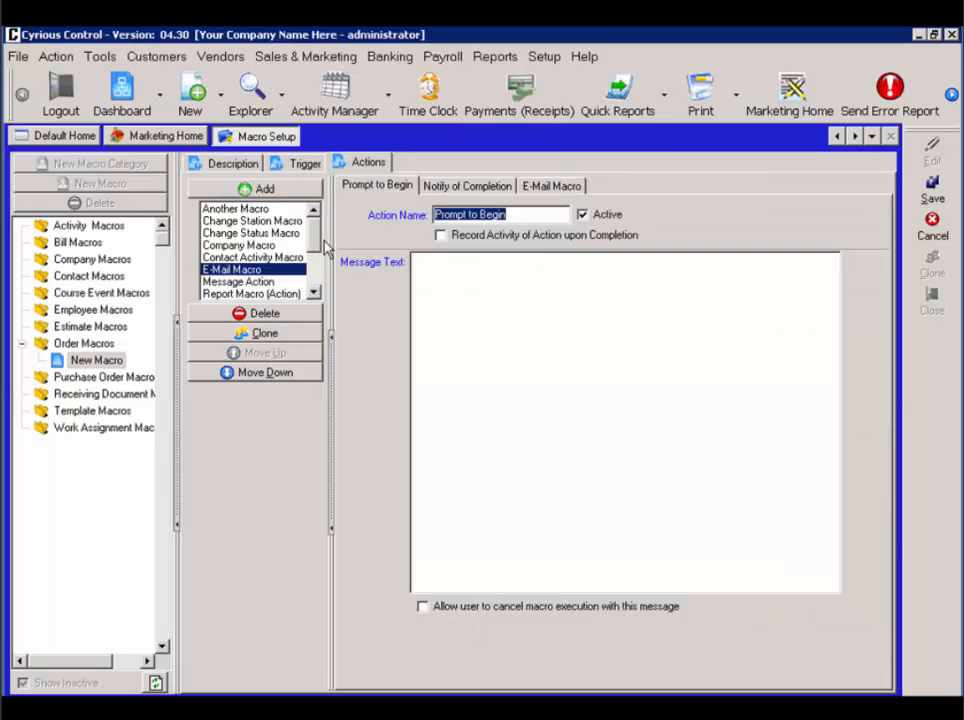
left_click(290, 313)
left_click(443, 419)
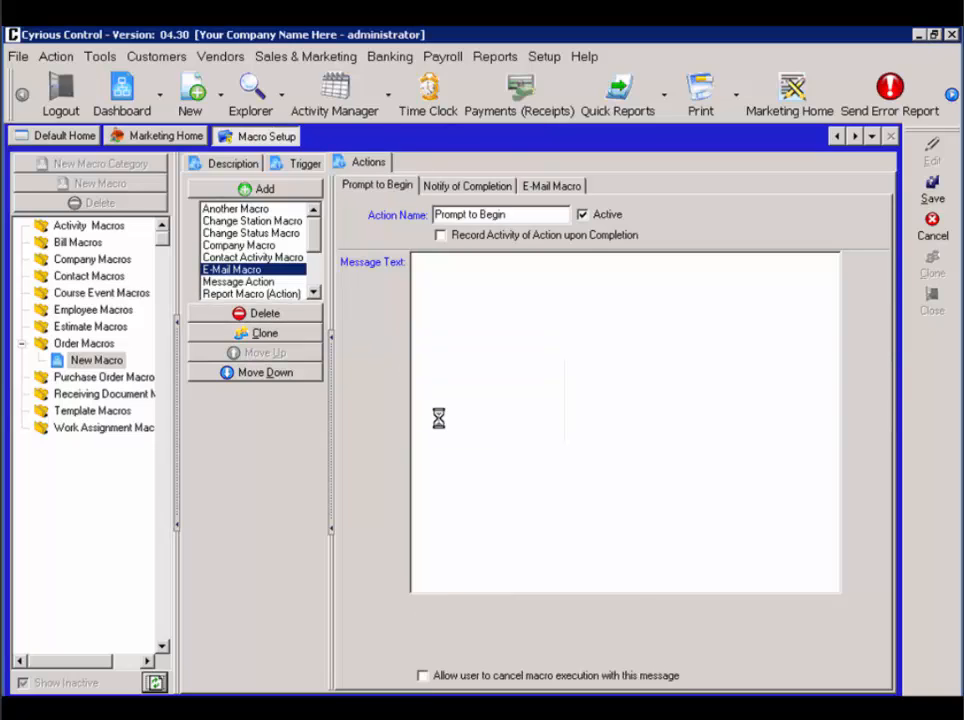
left_click(281, 313)
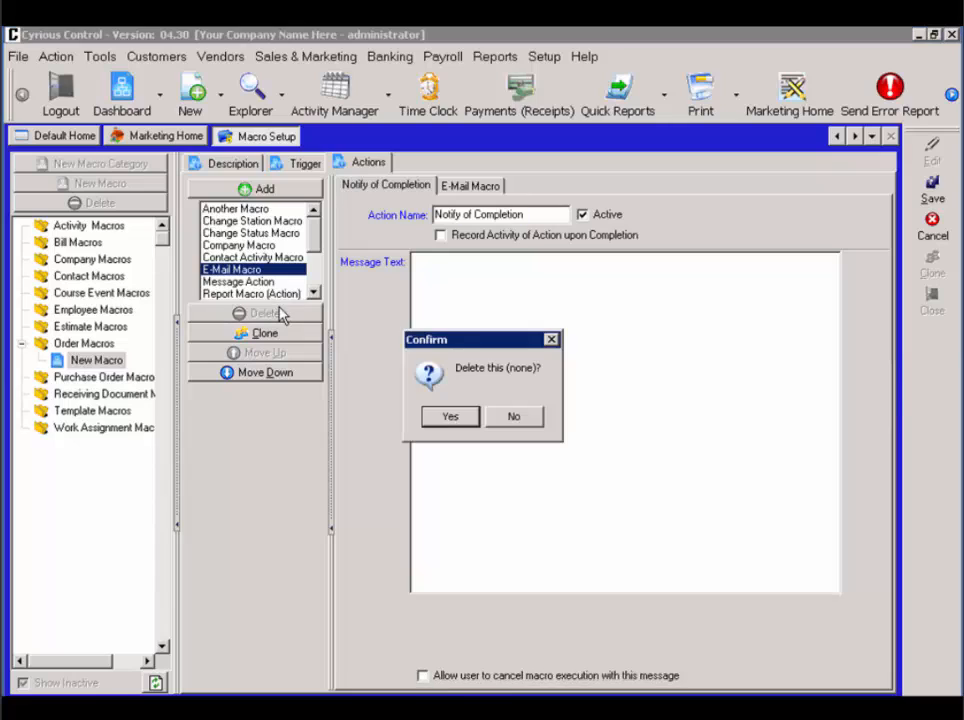
left_click(449, 417)
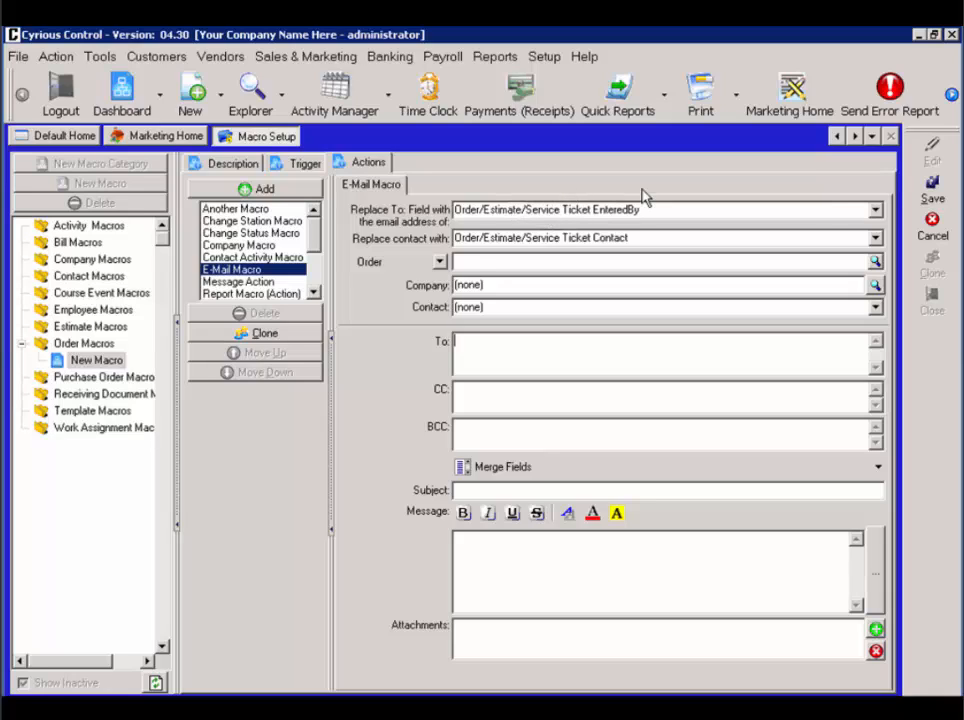
- Replace the email's To field with Order/Estimate/Service Ticket Contact and set the subject to "<<Company.CompanyName>> ordered <<Order.OrderNumber>>" using merge fields
left_click(875, 212)
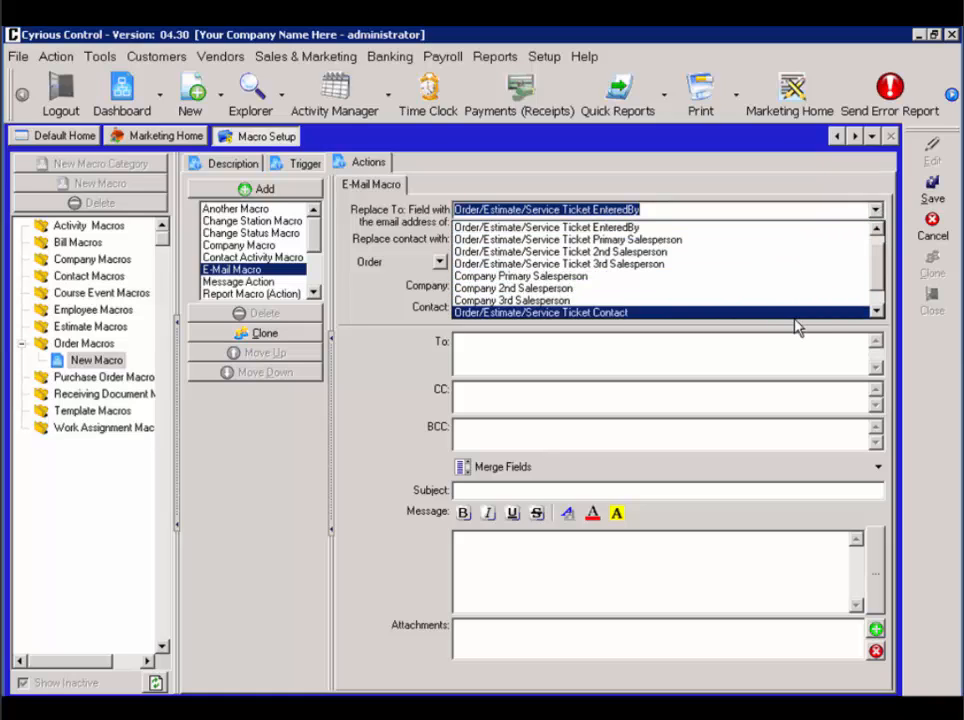
left_click(797, 318)
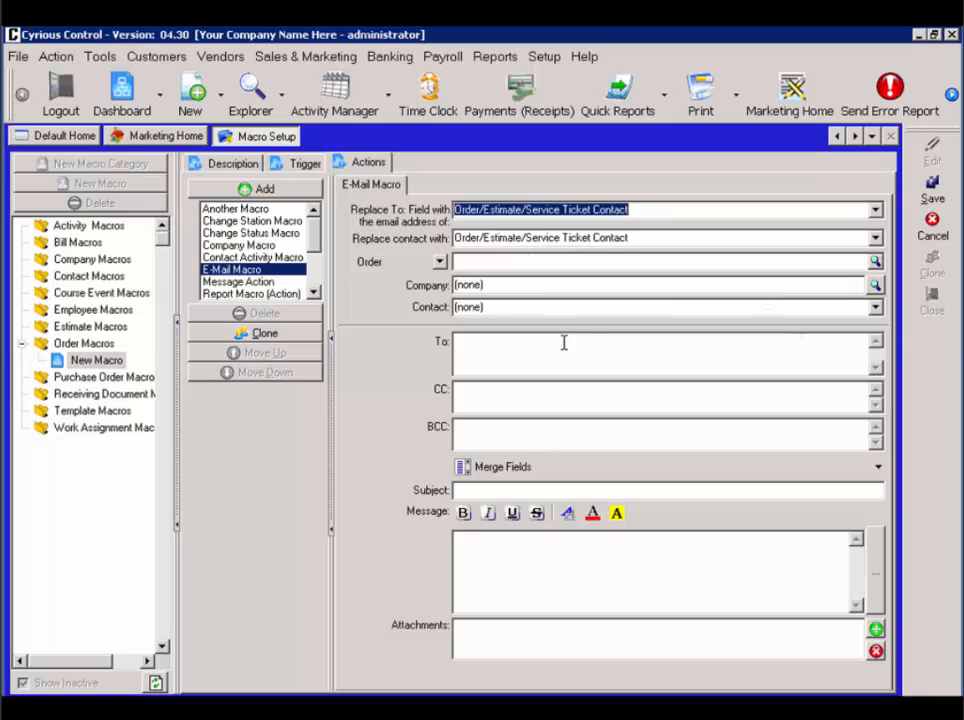
left_click(602, 491)
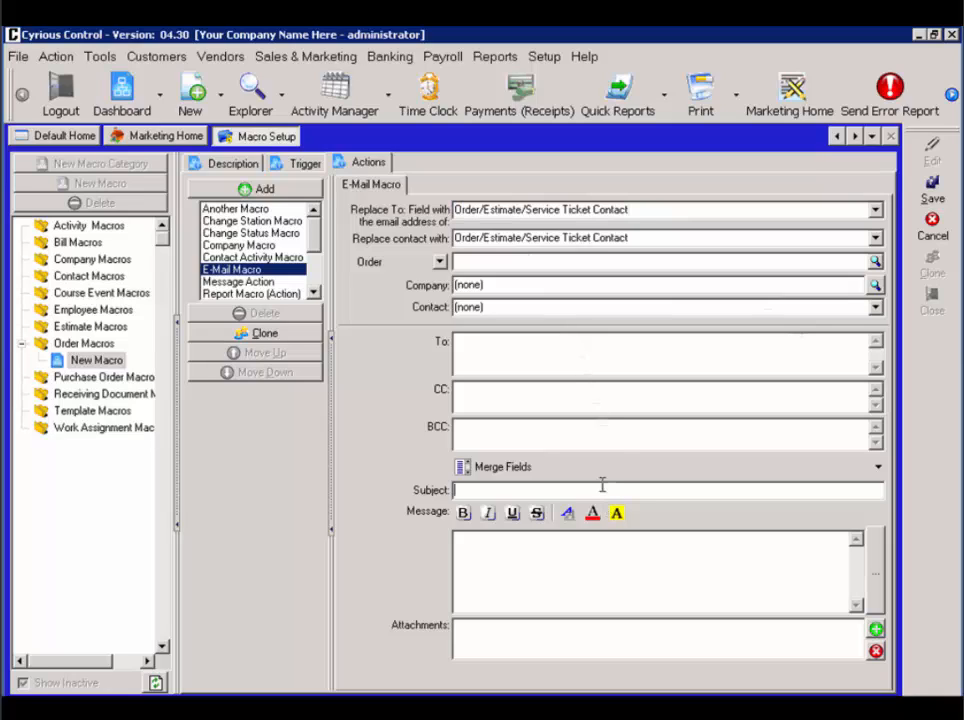
left_click(879, 467)
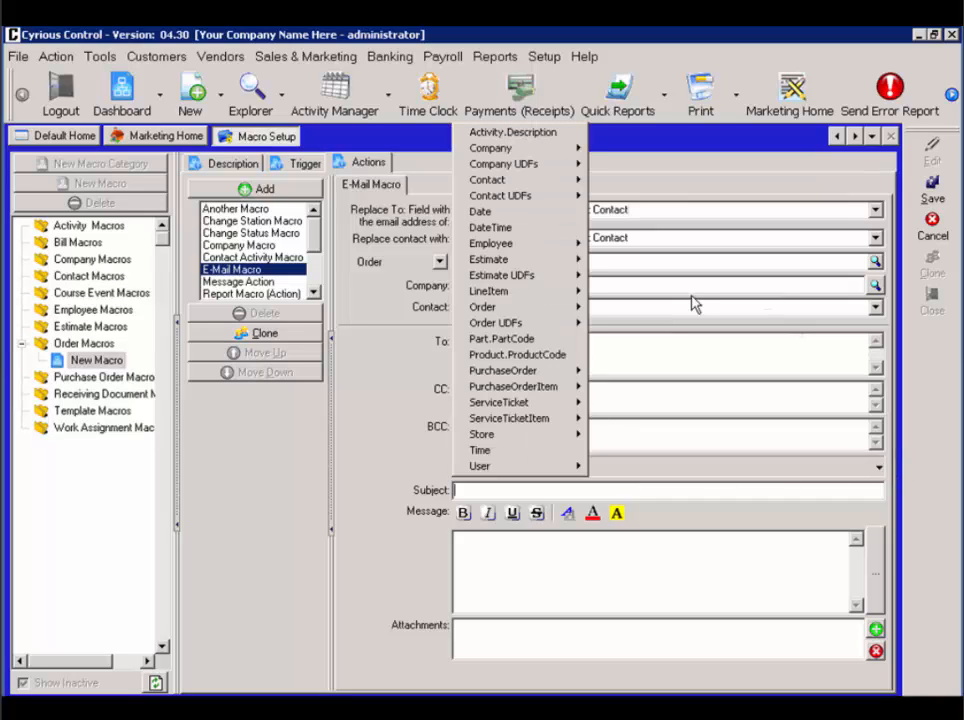
mouse_move(537, 162)
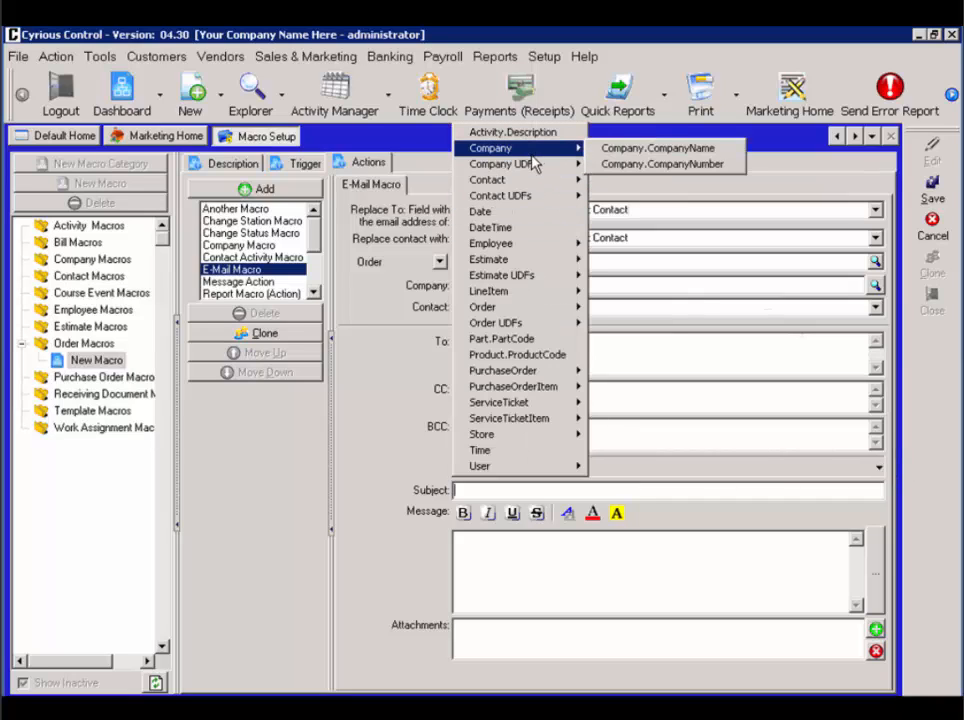
left_click(605, 154)
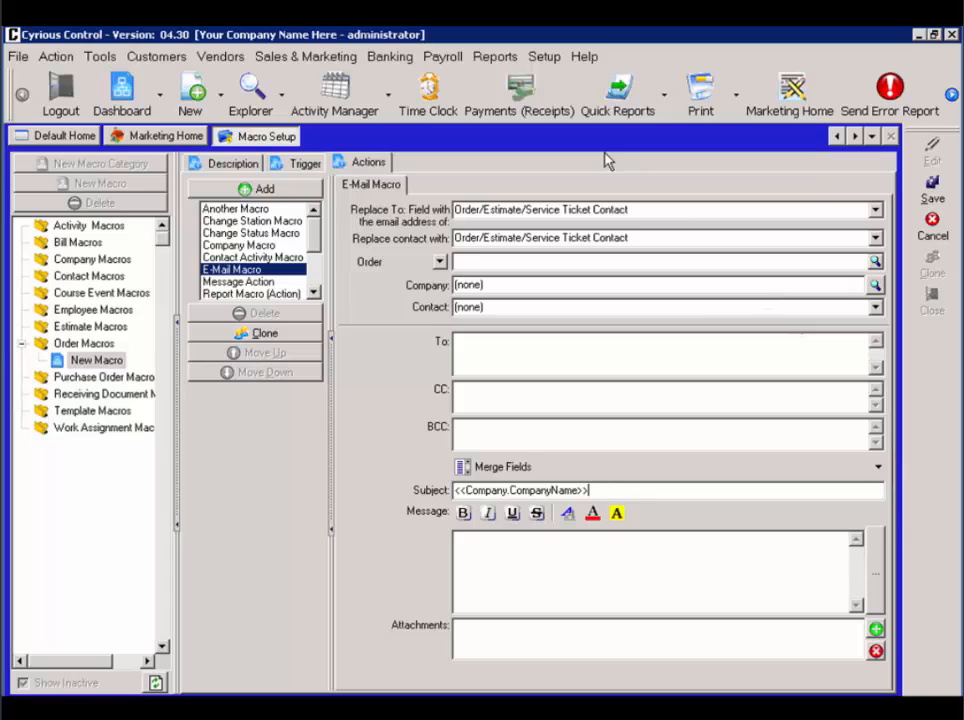
type("ordered")
left_click(701, 468)
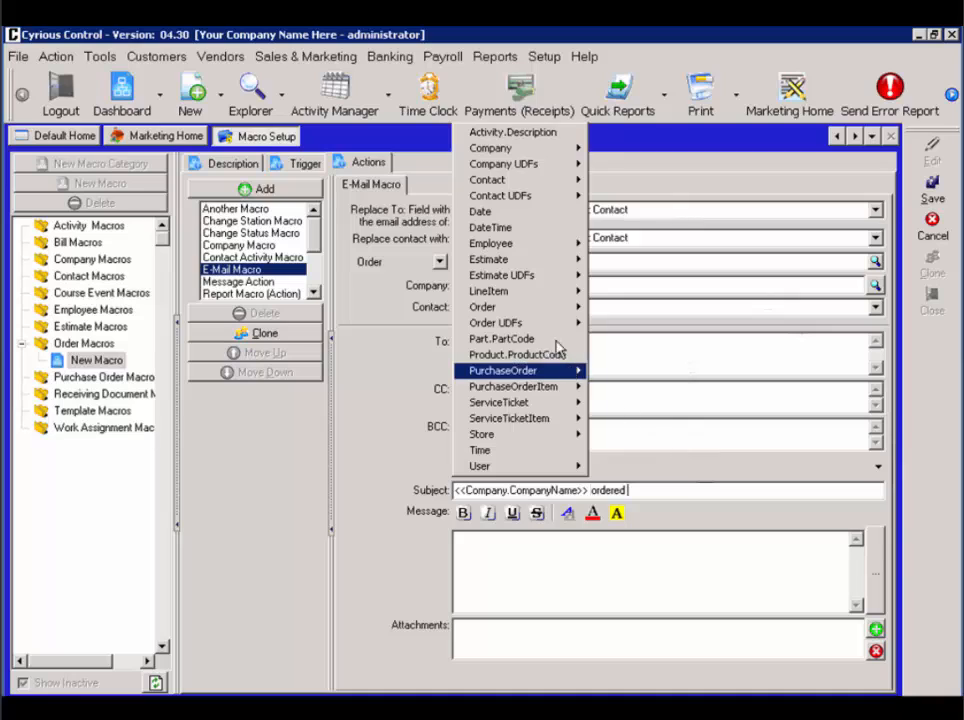
mouse_move(543, 309)
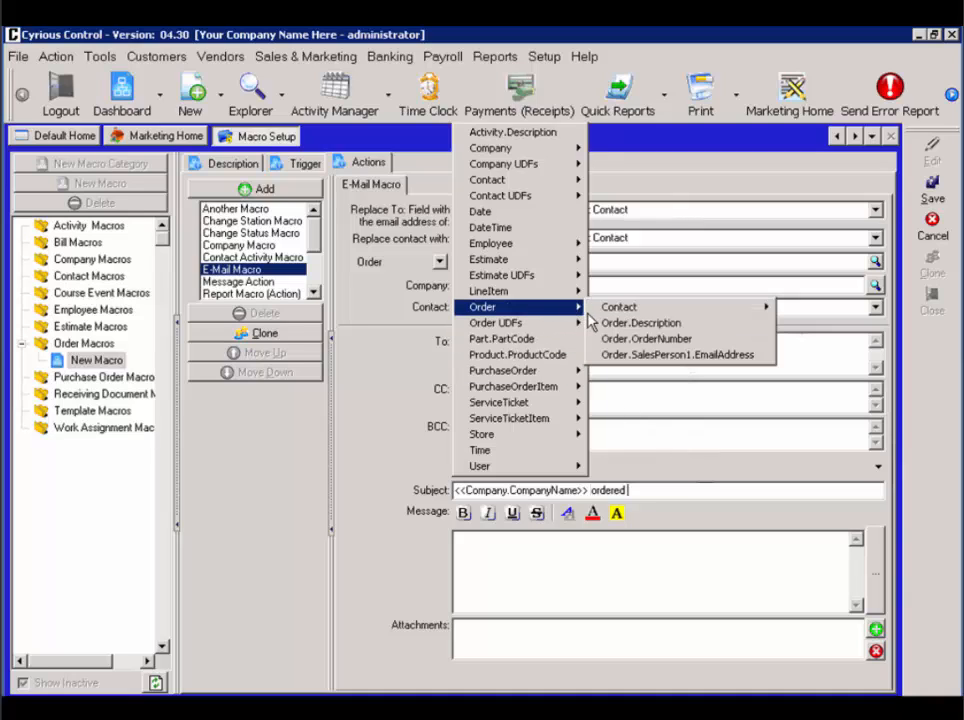
left_click(609, 339)
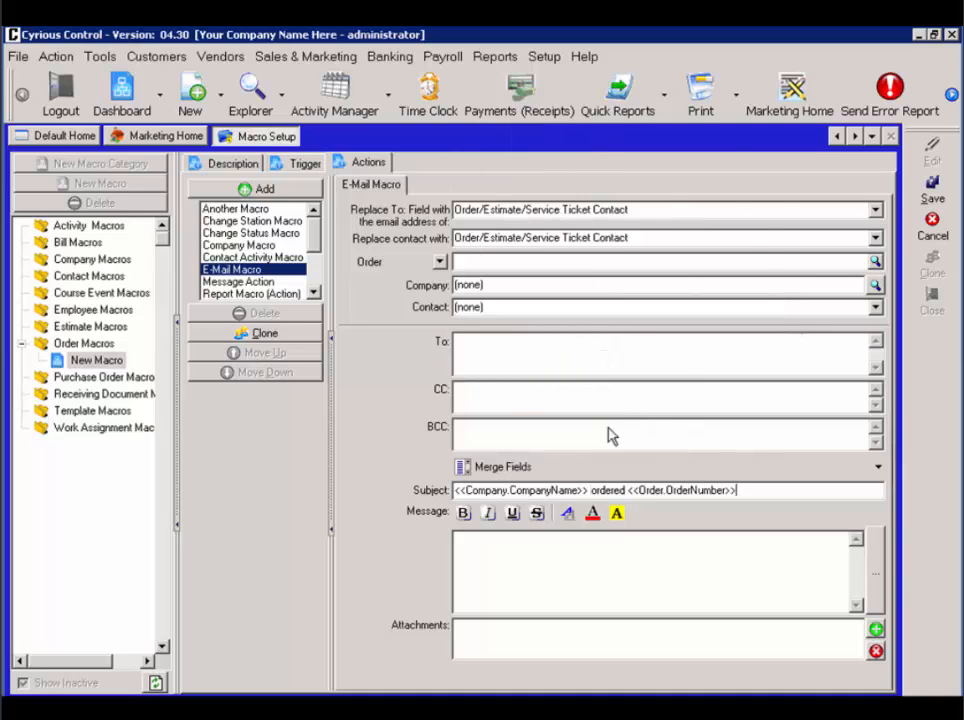
- Write the email message "Your order is complete." in the message editor and save the macro
left_click(614, 547)
left_click(876, 567)
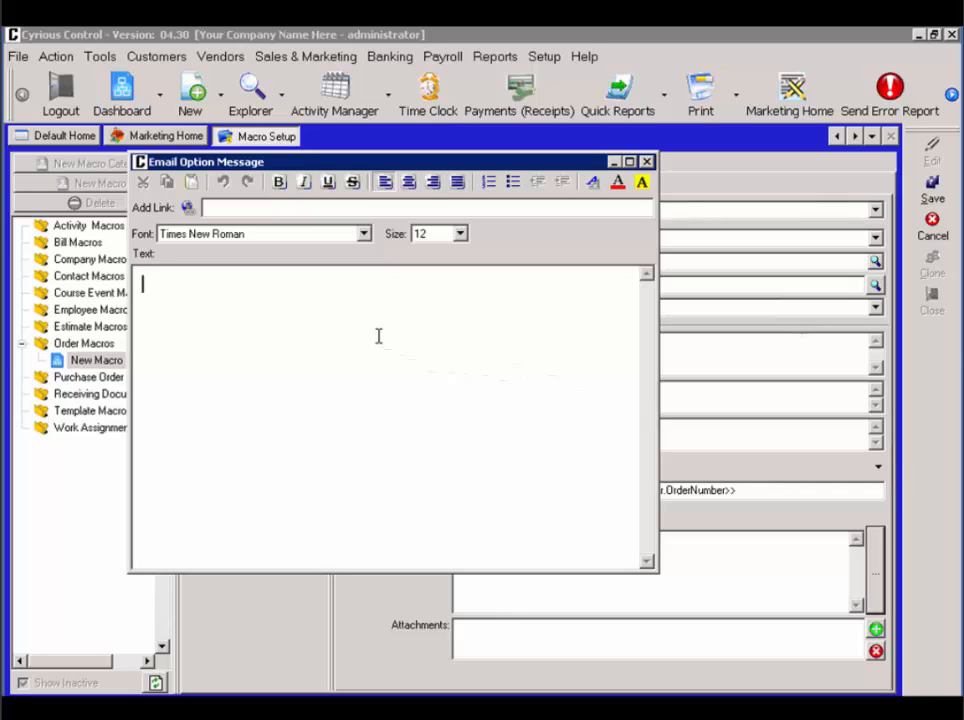
type("Your order")
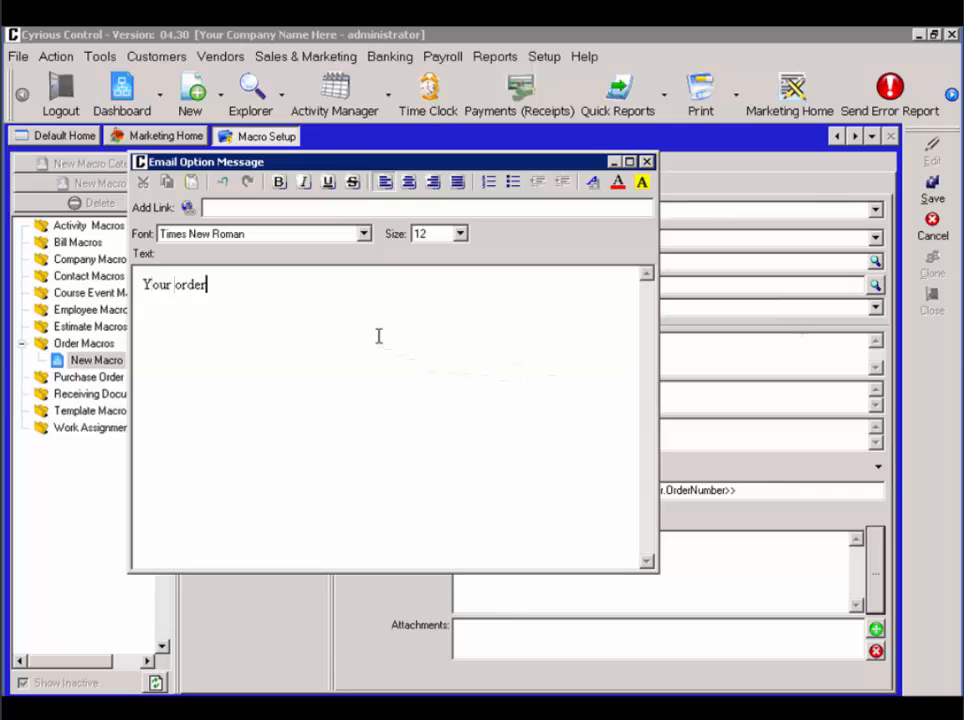
type(" is complete.")
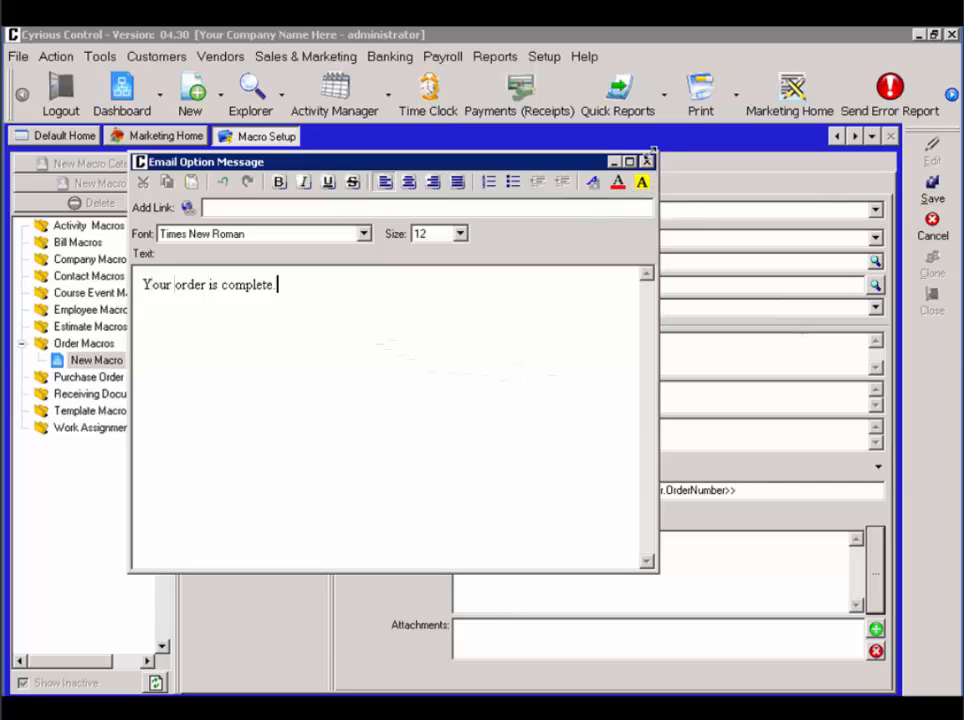
left_click(647, 160)
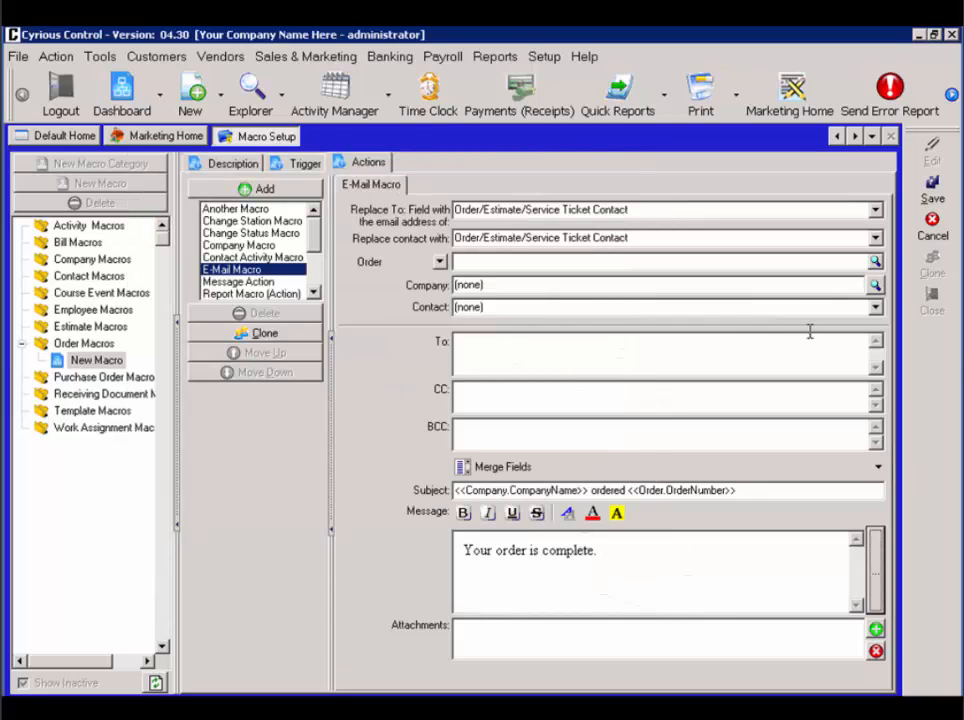
left_click(929, 200)
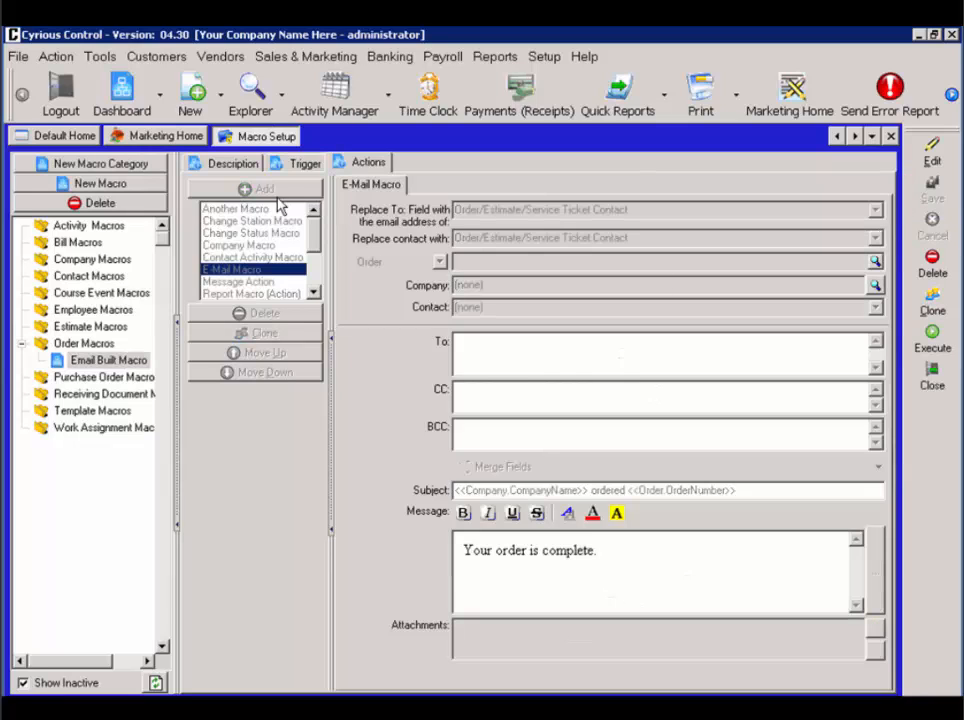
- Explore the orders and change the status of the $126.83 Ace Pawn order to Built with the station To Be Delivered
left_click(283, 100)
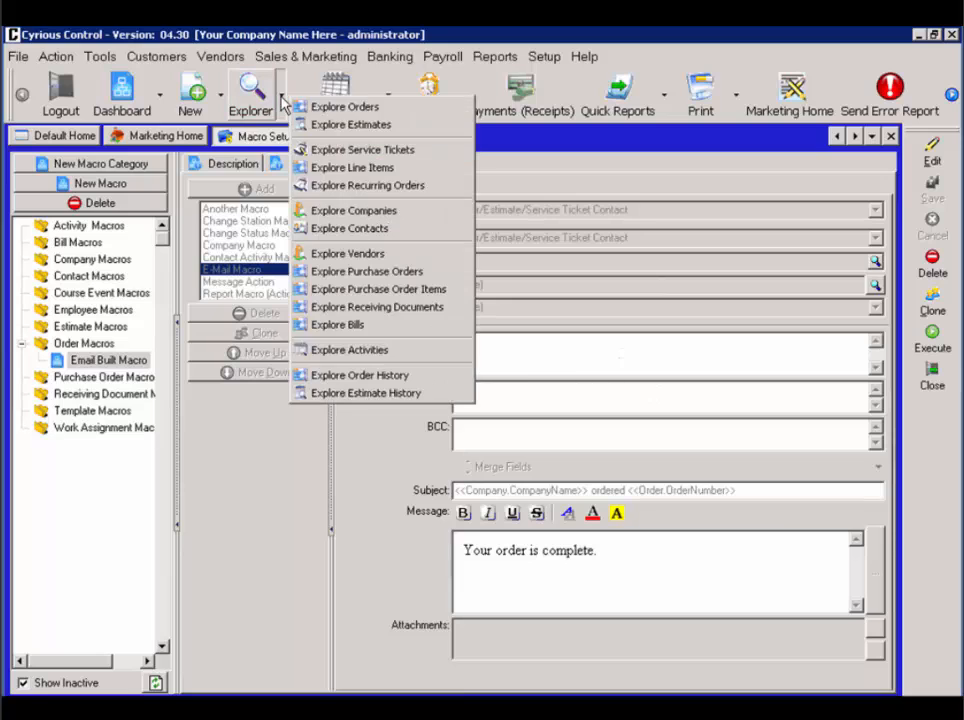
left_click(326, 108)
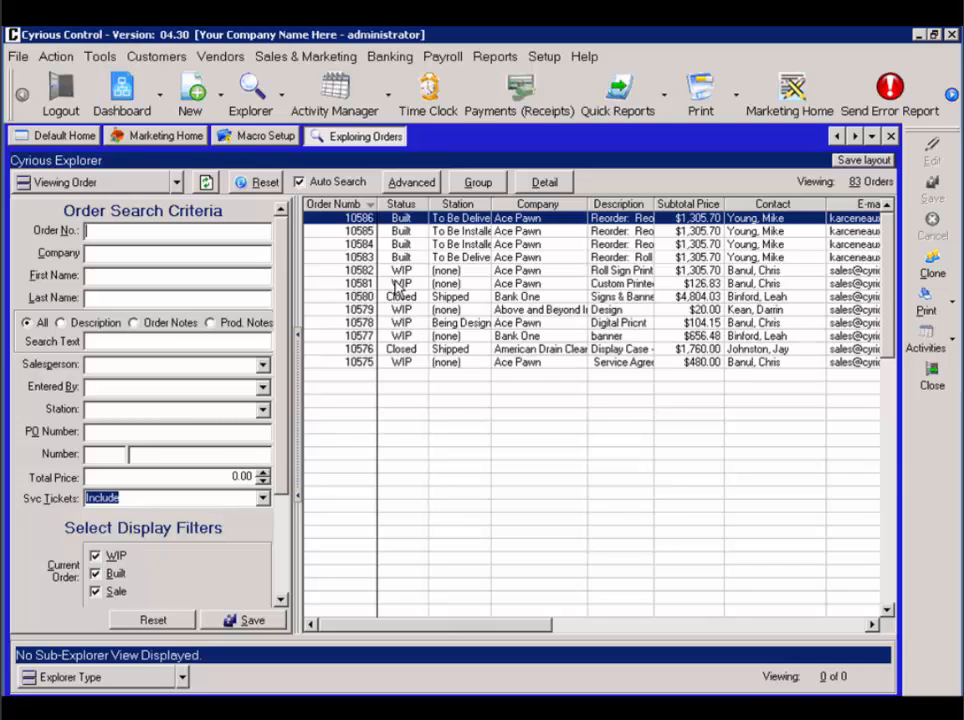
left_click(396, 284)
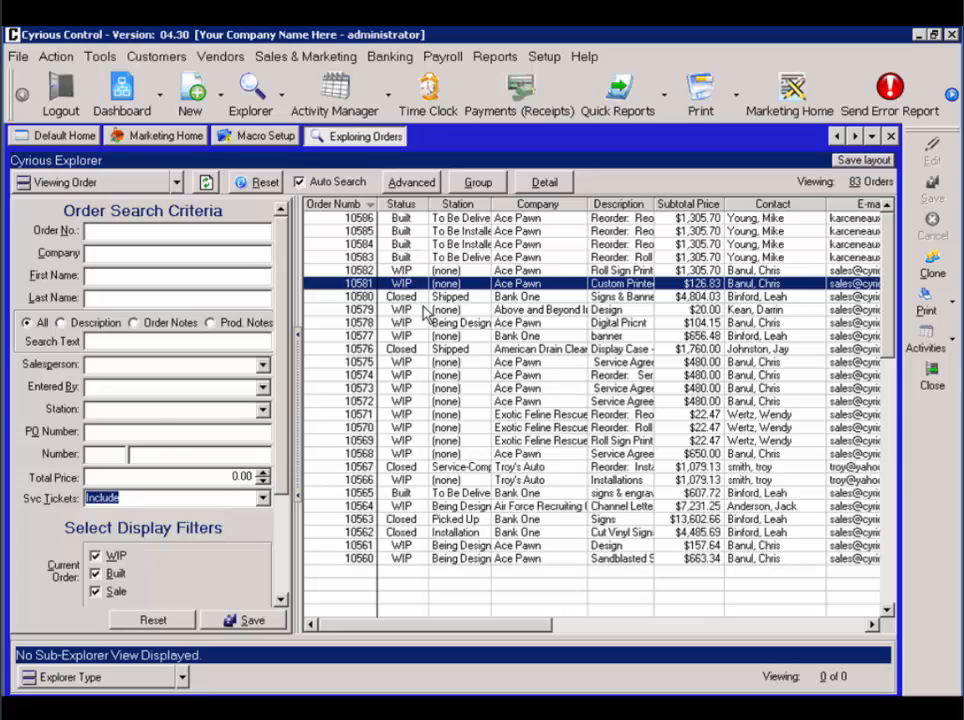
right_click(398, 286)
mouse_move(405, 310)
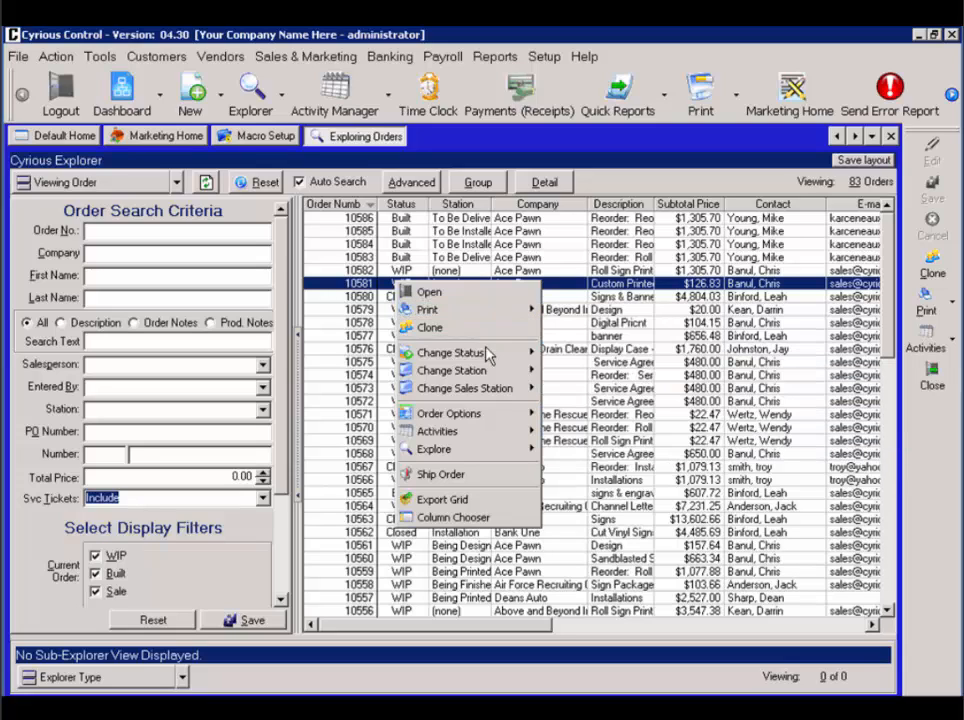
mouse_move(511, 358)
mouse_move(570, 354)
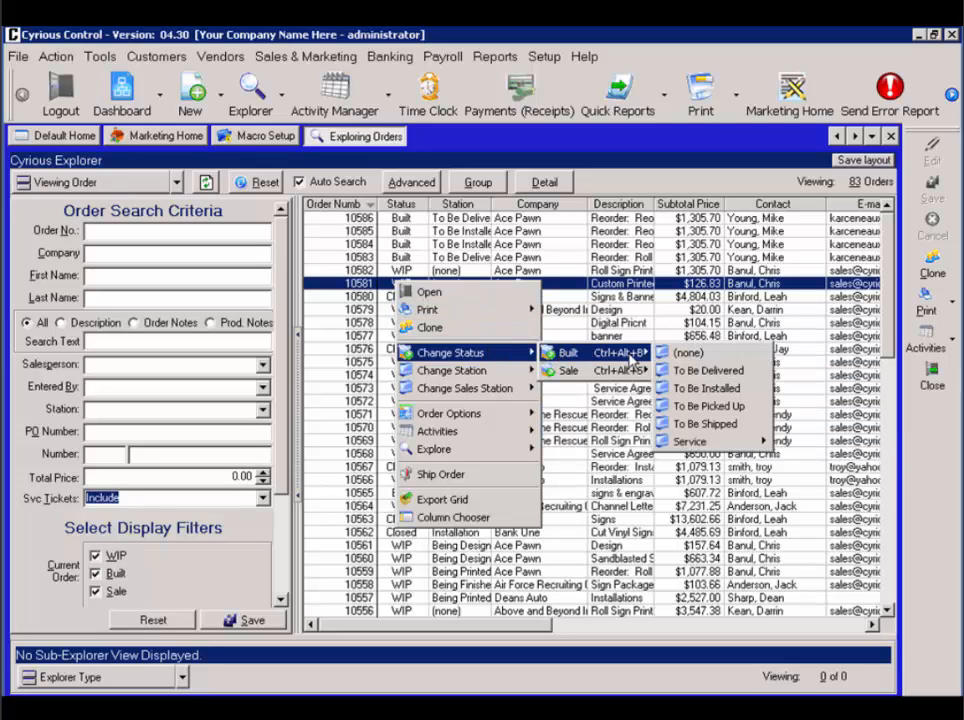
left_click(662, 368)
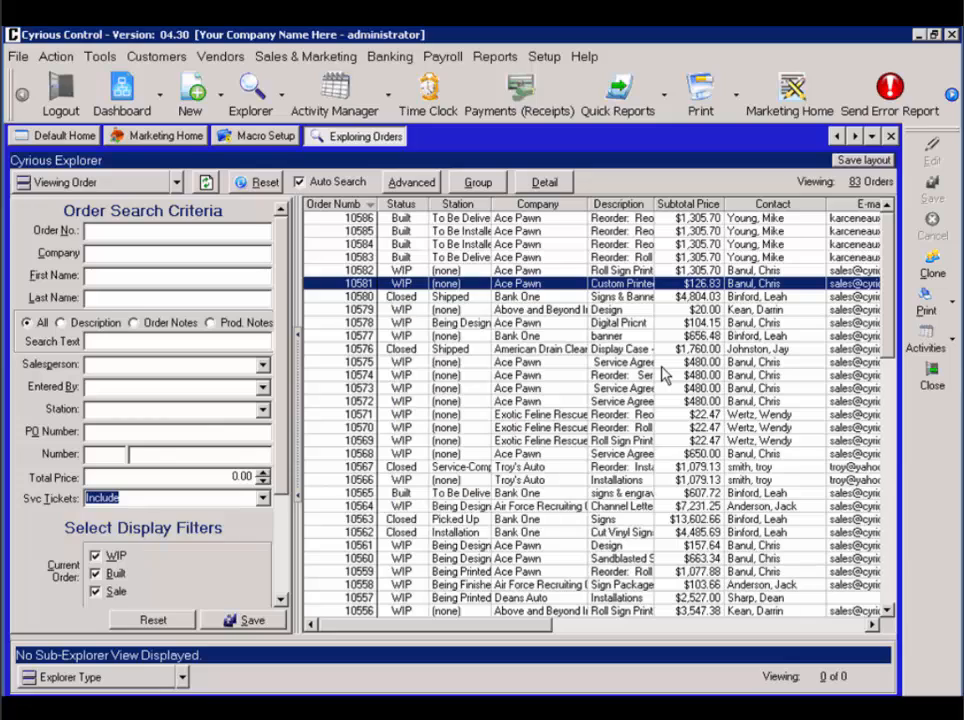